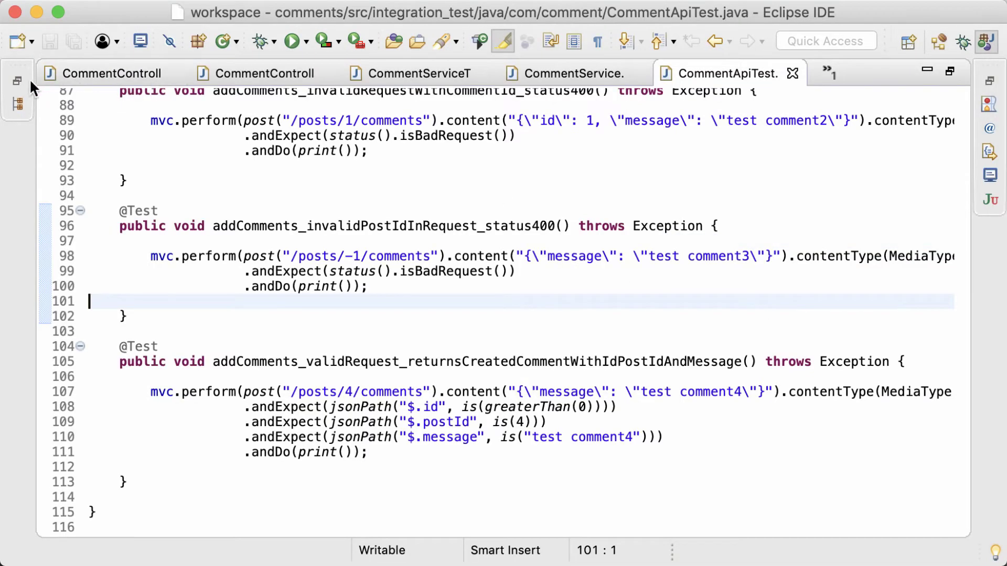
# Open CommentApplication.java from src/main/java > com.comment in the comments project
pyautogui.click(18, 102)
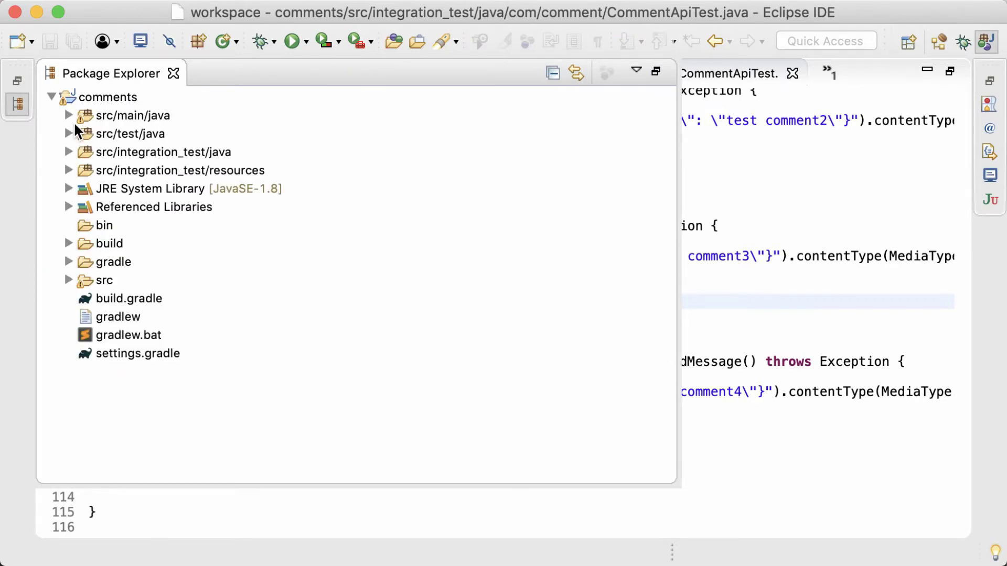
pyautogui.click(70, 116)
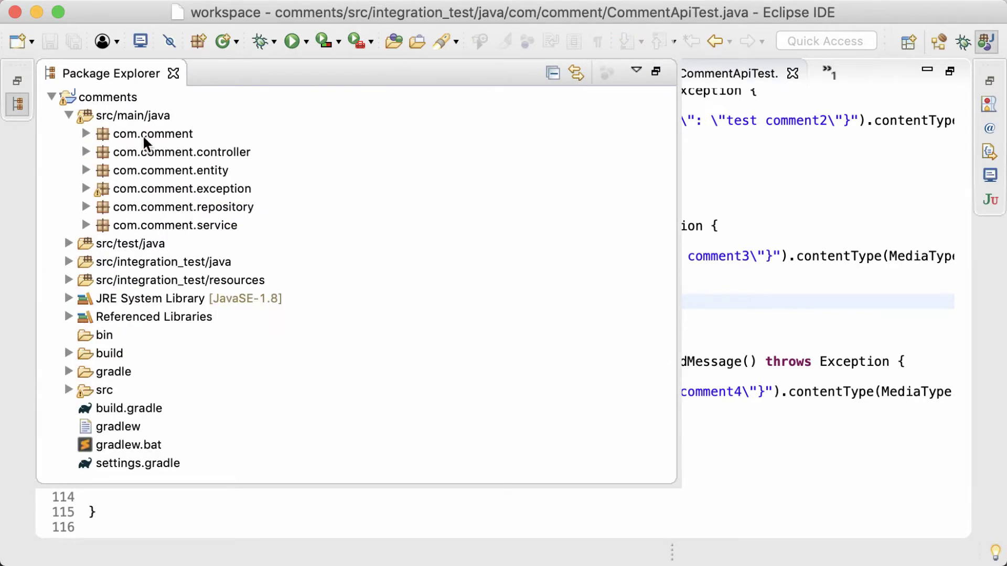
pyautogui.click(85, 134)
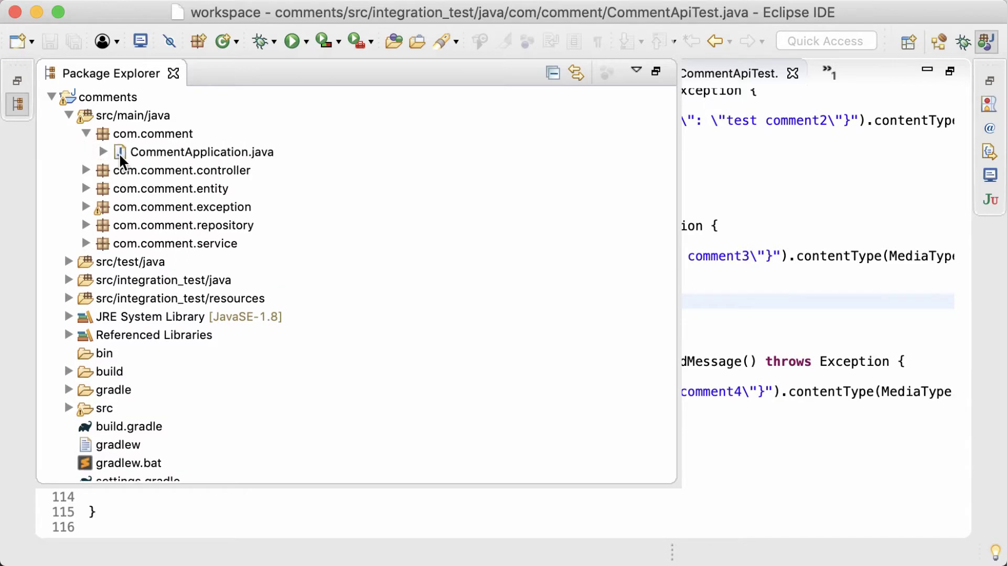
pyautogui.doubleClick(172, 152)
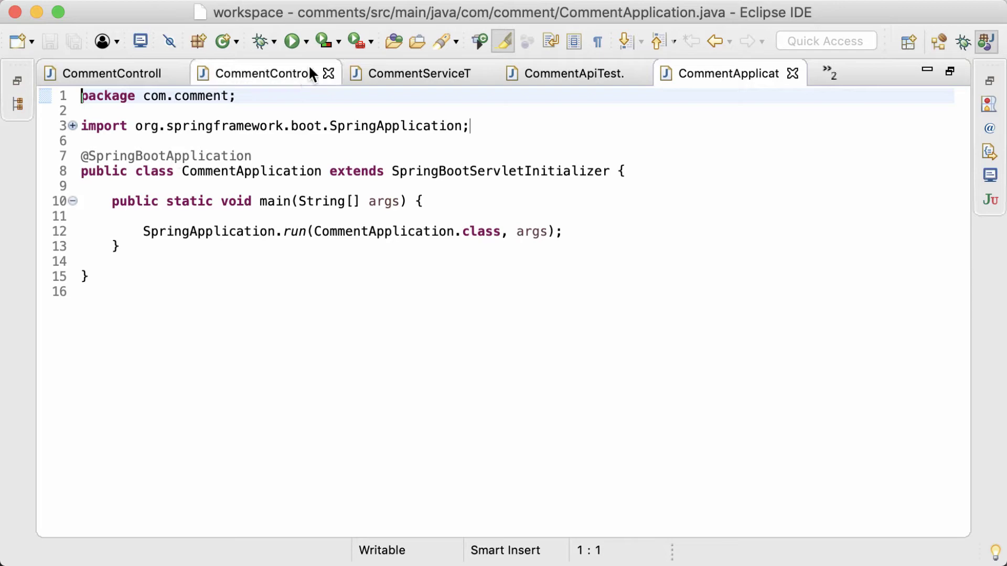
# Run CommentApplication and highlight the 'Tomcat started on port(s): 8080' console line
pyautogui.click(293, 43)
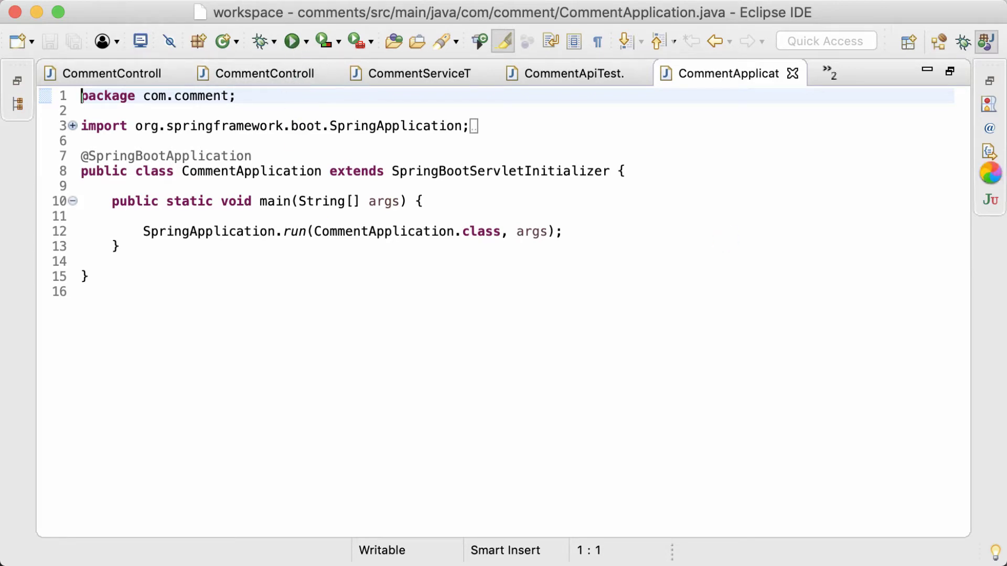
pyautogui.moveTo(325, 485); pyautogui.dragTo(167, 485)
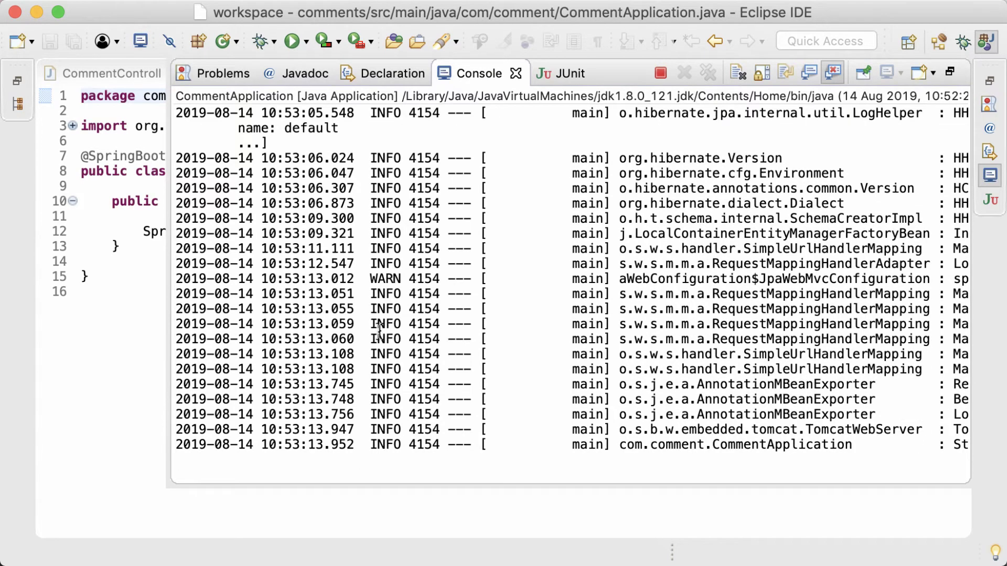
pyautogui.moveTo(617, 446); pyautogui.dragTo(733, 450)
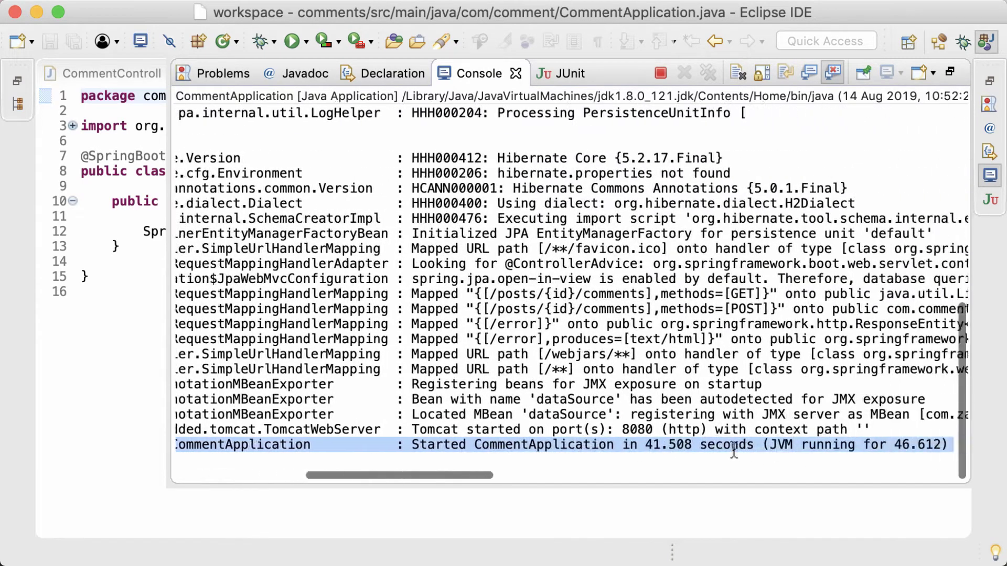
pyautogui.hscroll(-2, 734, 450)
pyautogui.moveTo(342, 444); pyautogui.dragTo(950, 446)
pyautogui.moveTo(552, 429); pyautogui.dragTo(596, 430)
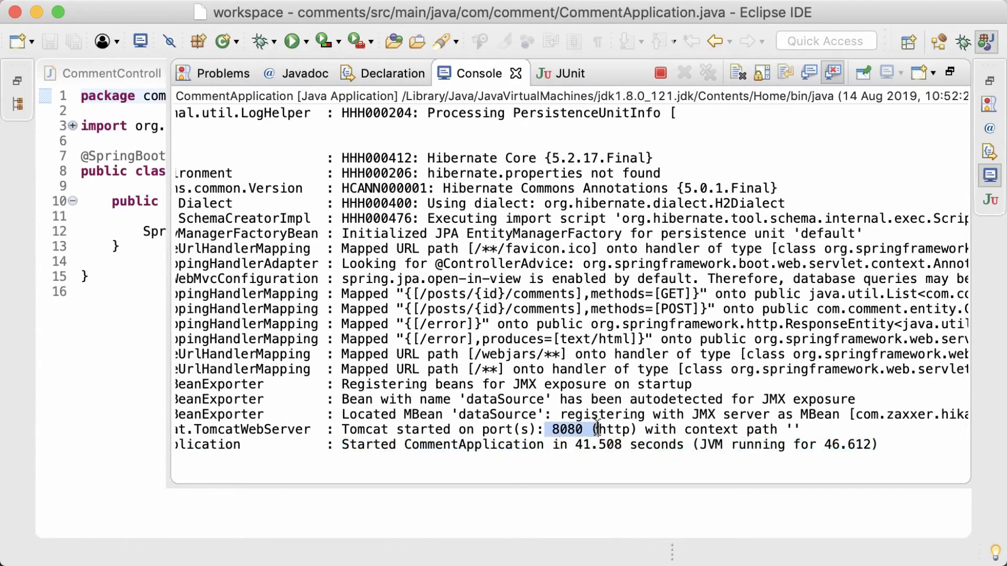
pyautogui.write('post')
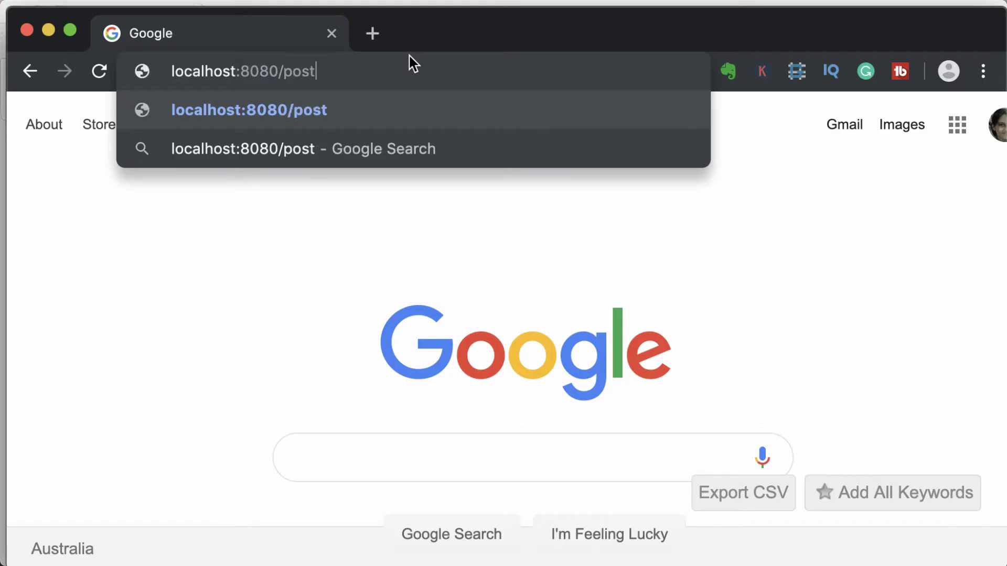
pyautogui.write('s/1/')
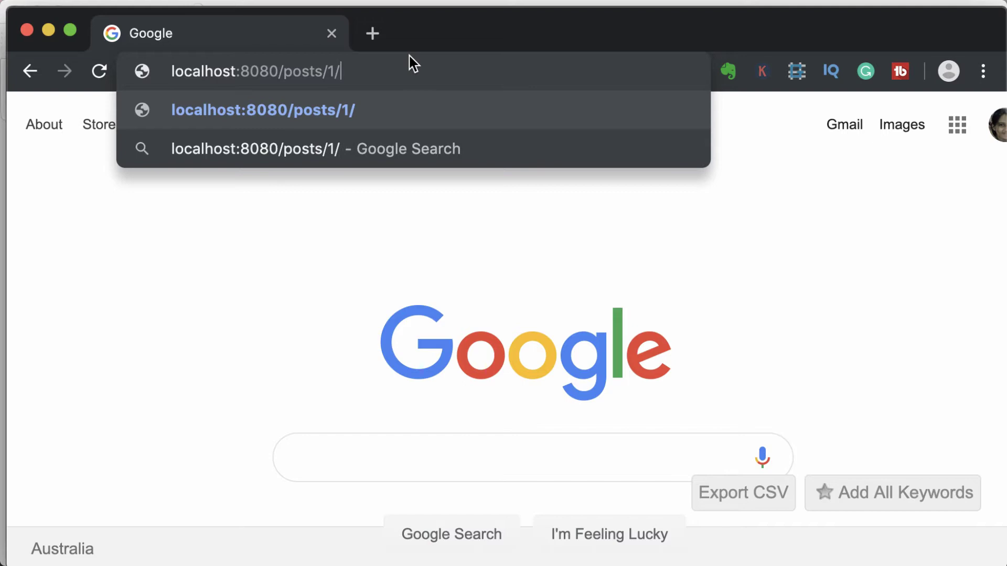
pyautogui.write('cp')
# Load localhost:8080/posts/1/comments in Chrome, highlight the empty [ ] result, and bring Postman forward
pyautogui.press('BackSpace')
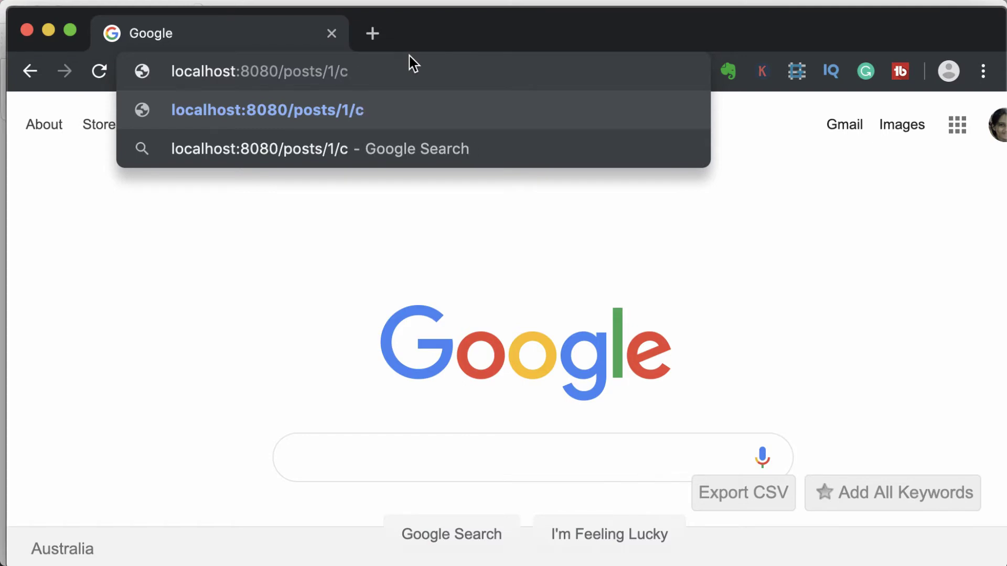
pyautogui.write('omme')
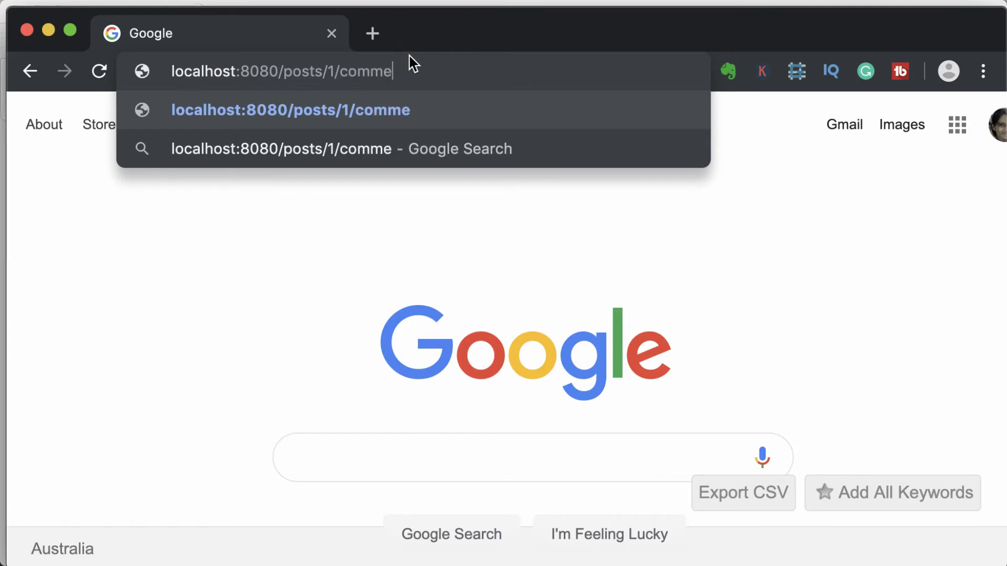
pyautogui.write('nts')
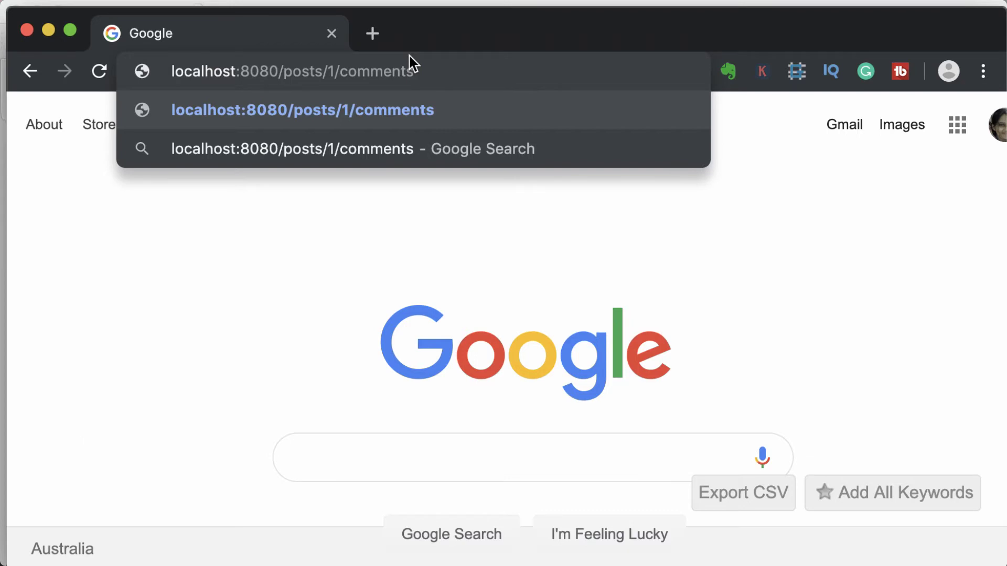
pyautogui.press('Return')
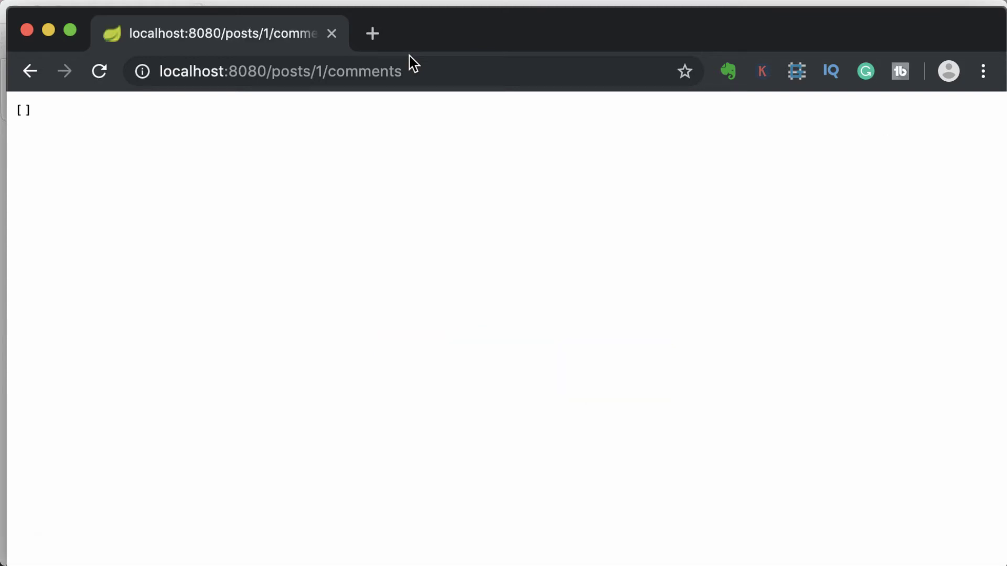
pyautogui.moveTo(45, 117); pyautogui.dragTo(3, 112)
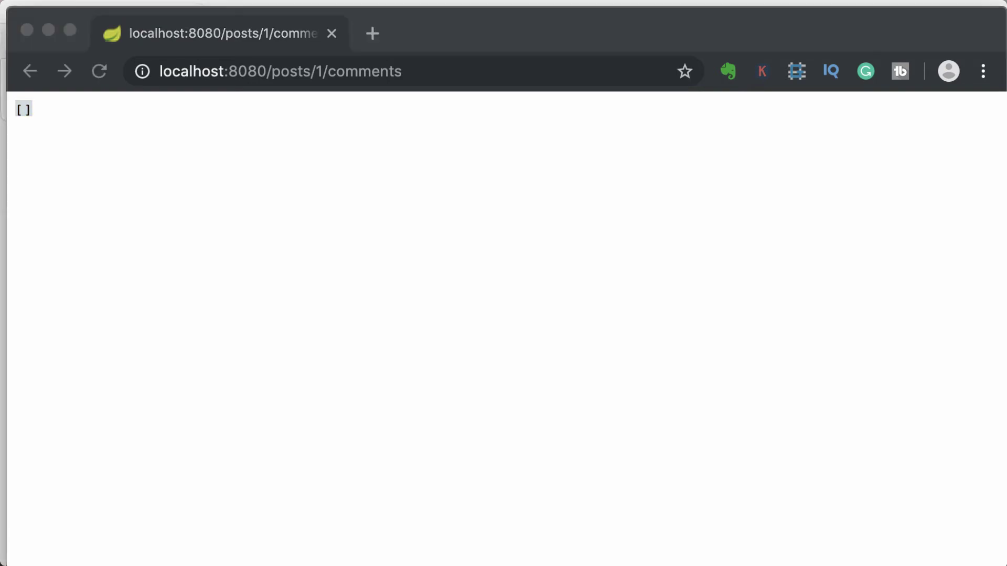
pyautogui.moveTo(573, 312)
pyautogui.mouseDown()
pyautogui.moveTo(410, 113)
pyautogui.moveTo(438, 35)
pyautogui.mouseUp()
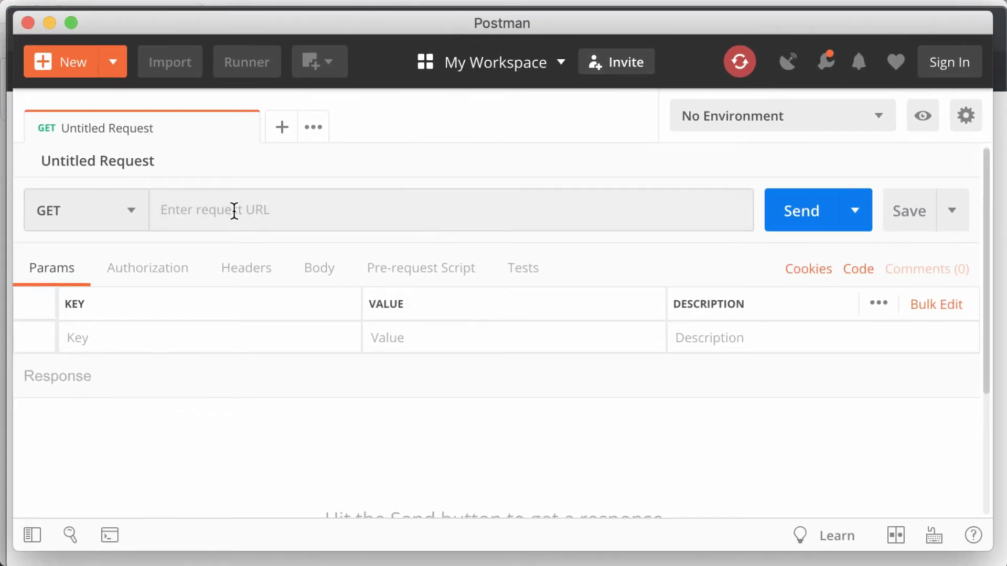
# Make the request a POST to localhost:8080/posts/1/comments, copying the URL from Chrome
pyautogui.click(132, 211)
pyautogui.click(61, 288)
pyautogui.press('super+Tab')
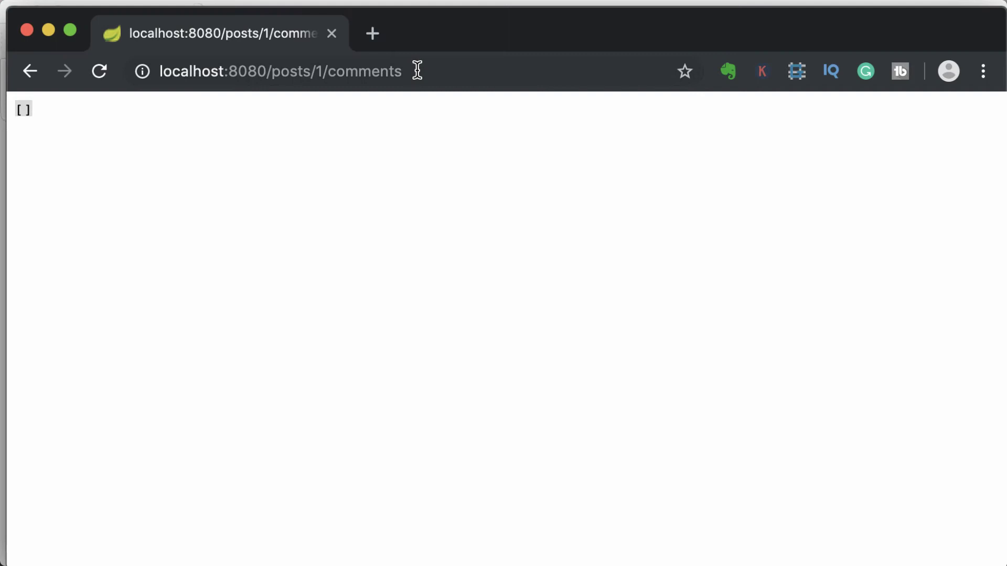
pyautogui.click(416, 69)
pyautogui.press('super+c')
pyautogui.press('super+Tab')
pyautogui.click(365, 219)
pyautogui.press('super+v')
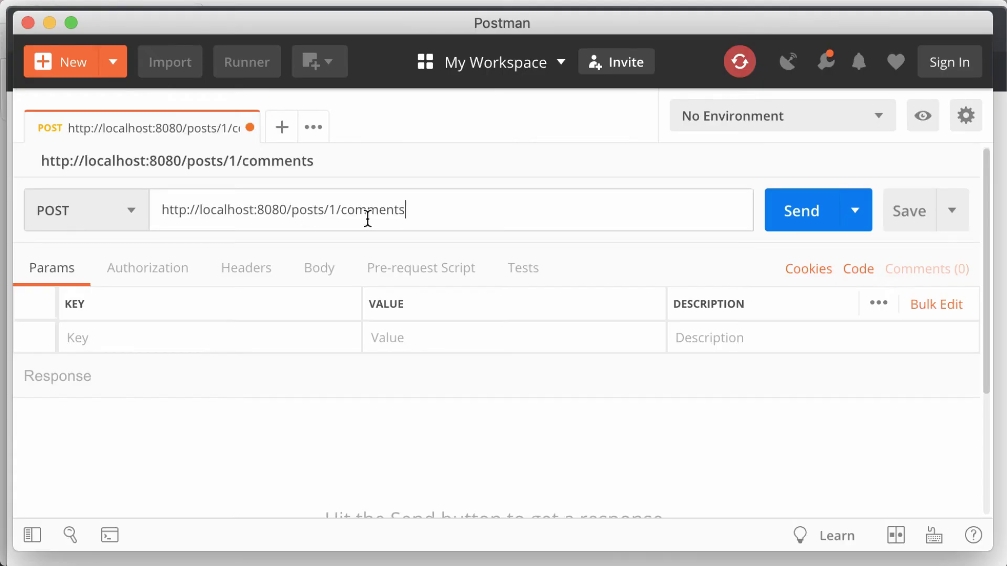
# Give the request a raw JSON body {"message":"test comment 123"}
pyautogui.click(333, 278)
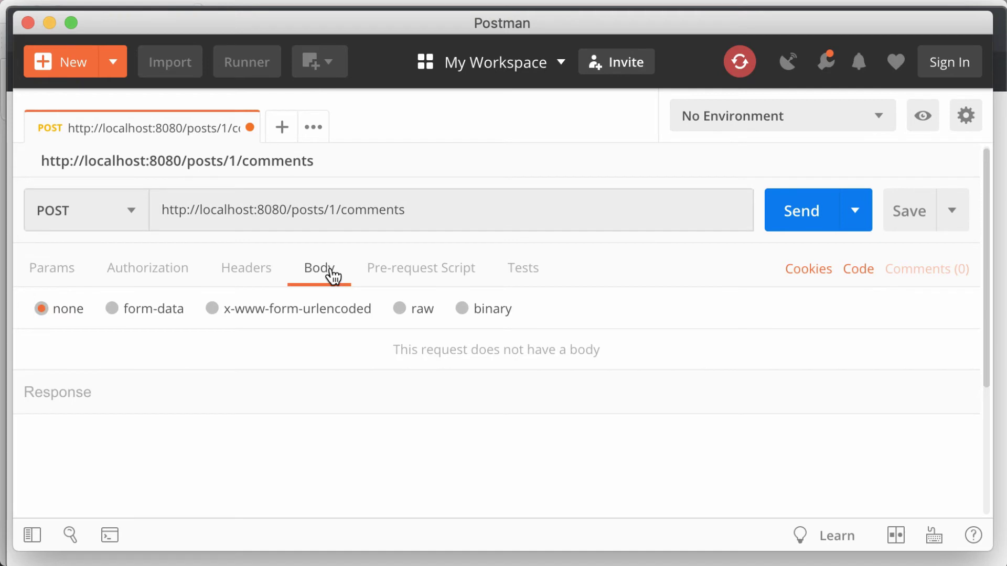
pyautogui.click(400, 311)
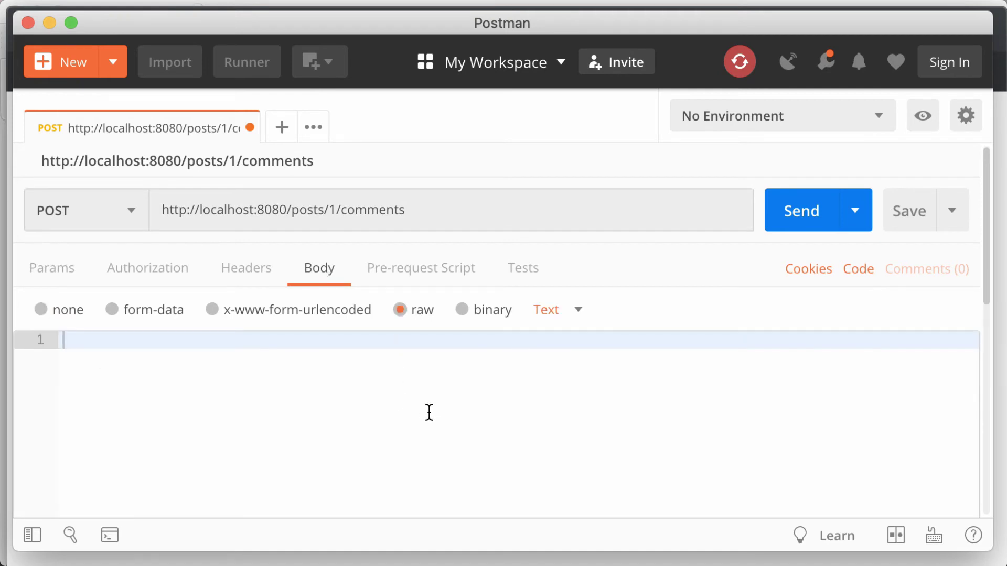
pyautogui.click(578, 315)
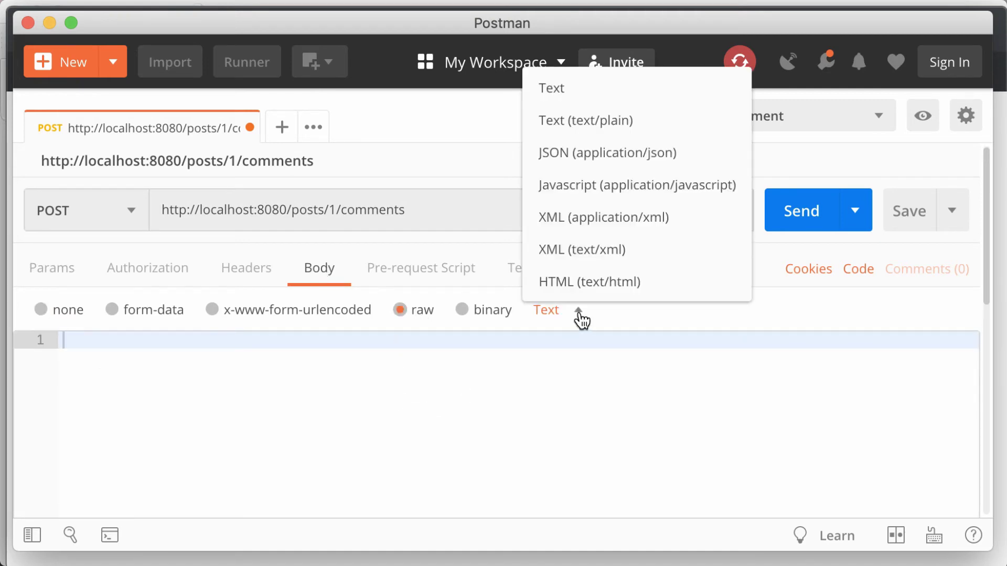
pyautogui.click(590, 161)
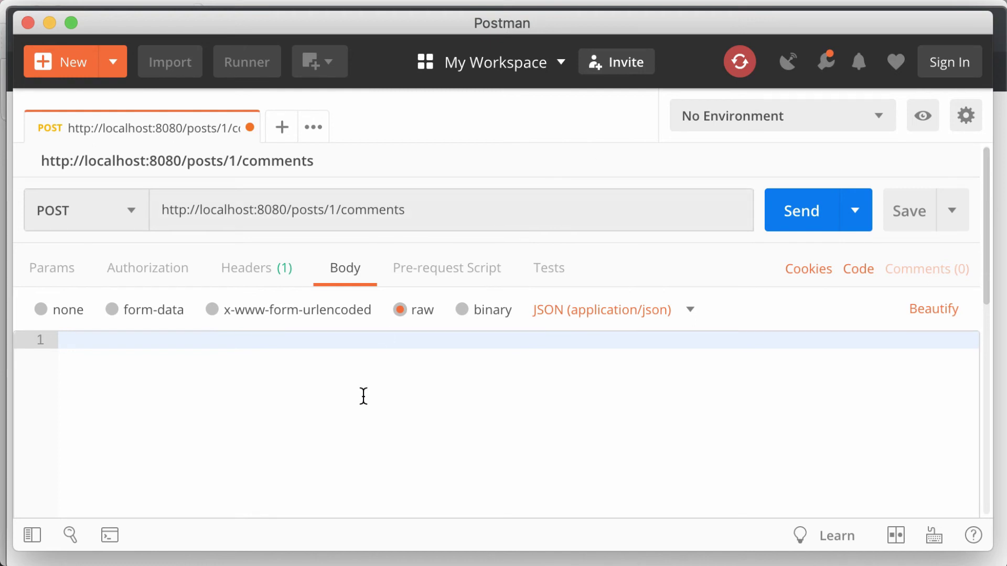
pyautogui.write('{')
pyautogui.press('Return')
pyautogui.write('"message":"test comment')
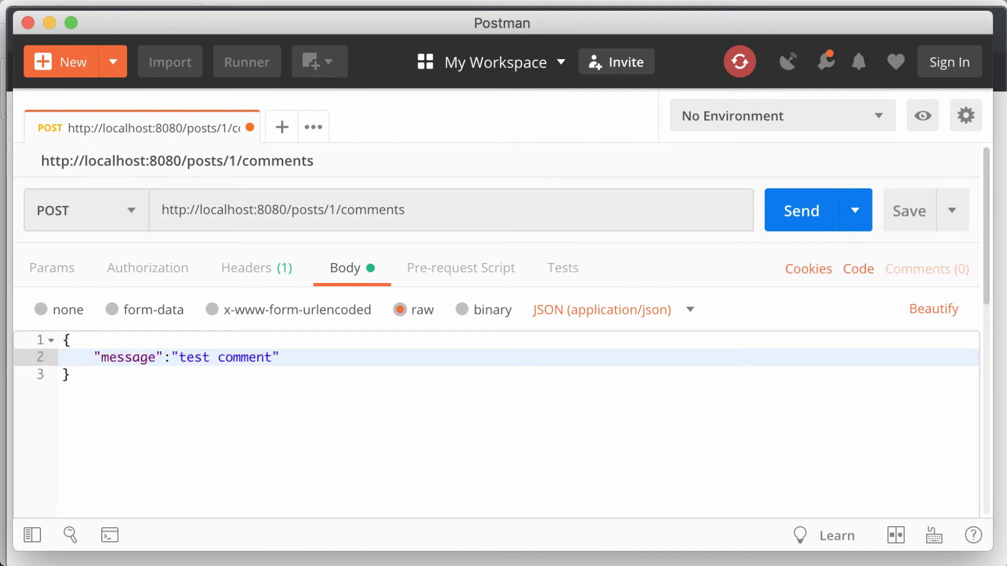
pyautogui.write(' 123')
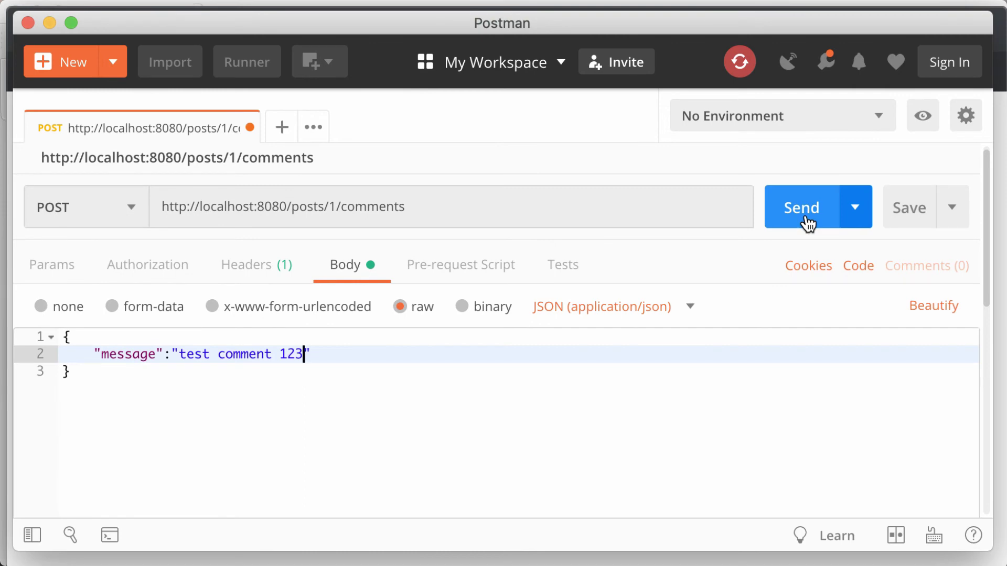
# Send the POST, receive 201 Created with the new comment, and return to Chrome
pyautogui.click(807, 220)
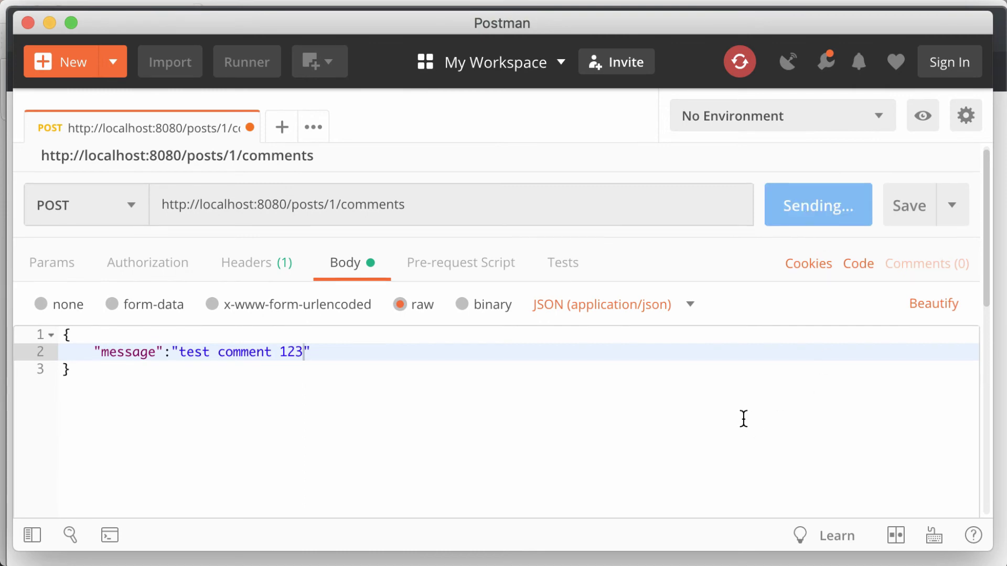
pyautogui.scroll(-1, 745, 419)
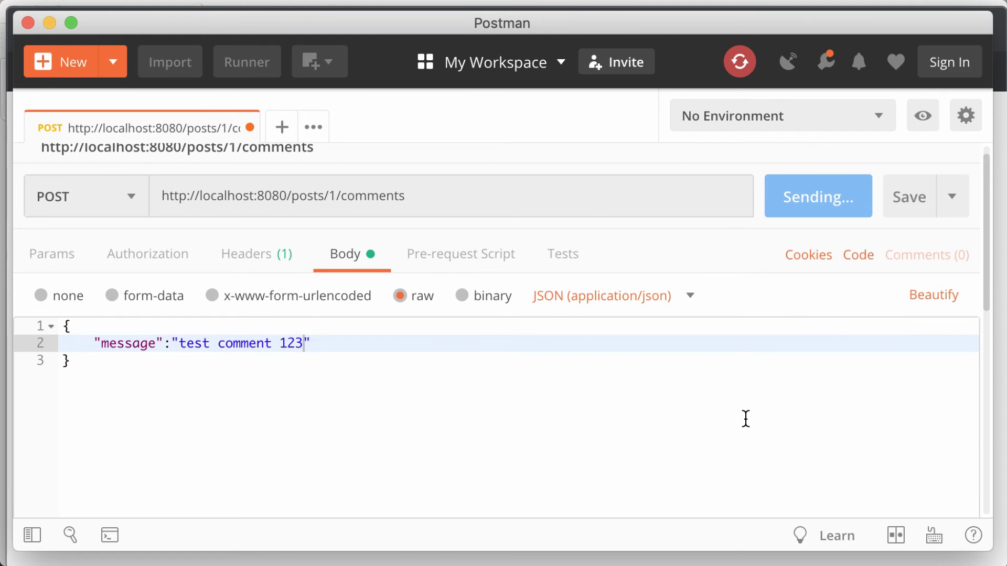
pyautogui.scroll(-10, 752, 418)
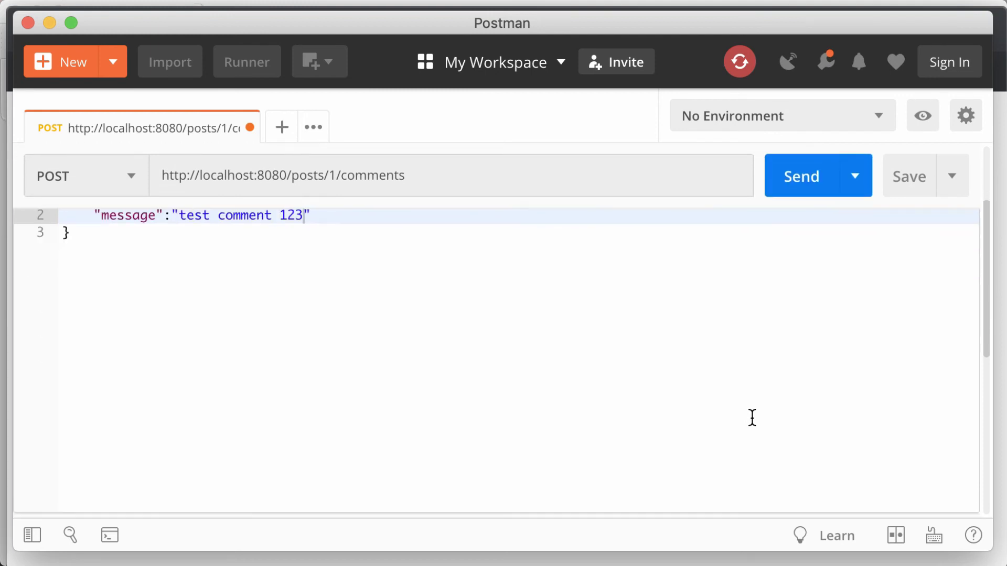
pyautogui.scroll(5, 752, 418)
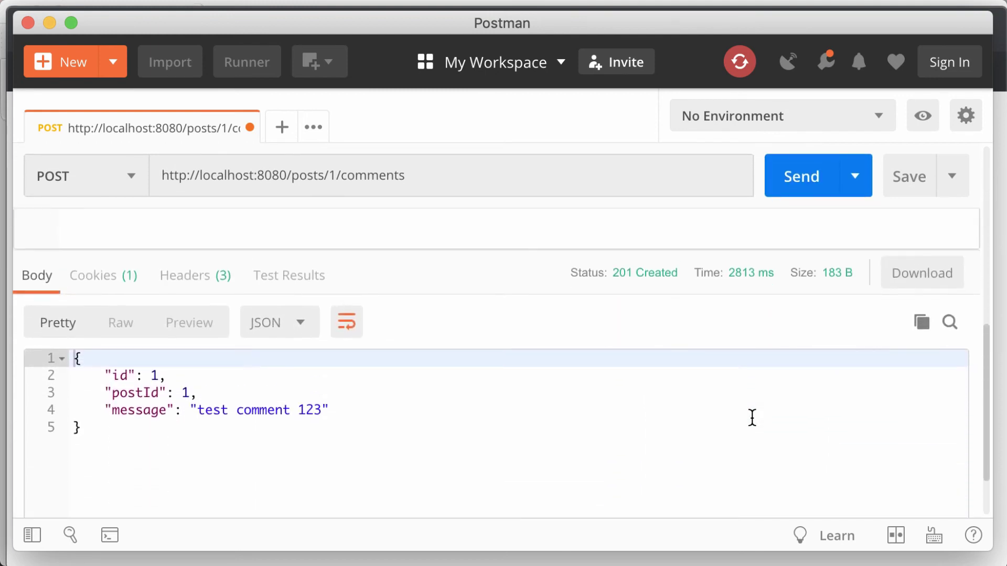
pyautogui.scroll(5, 134, 299)
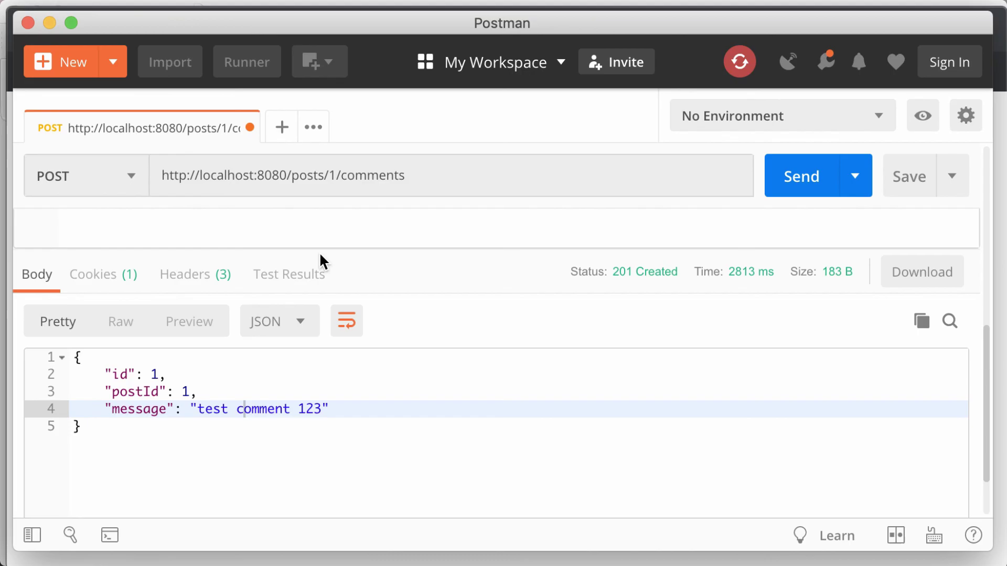
pyautogui.press('super+Tab')
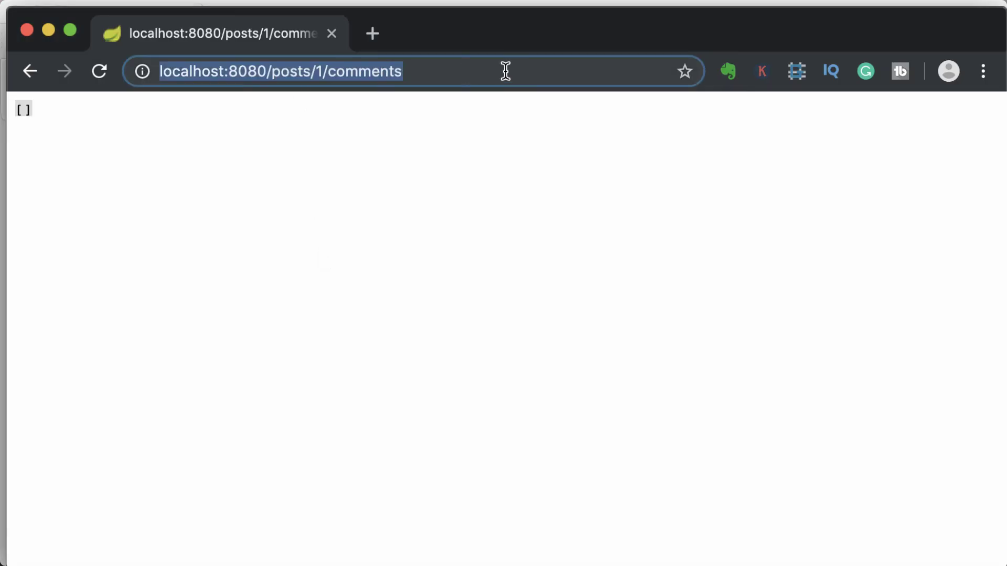
# Reload localhost:8080/posts/1/comments so it lists 'test comment 123'
pyautogui.click(505, 71)
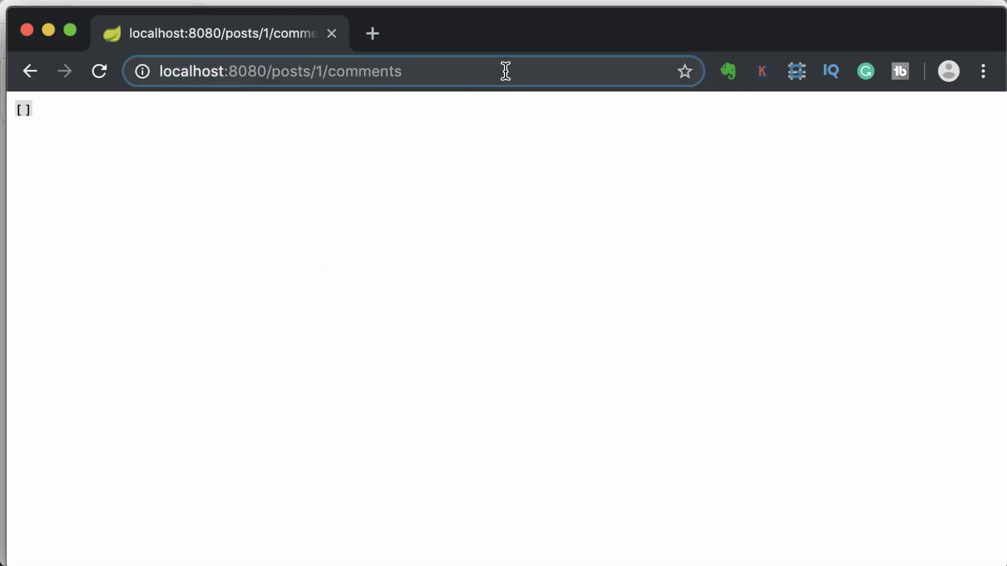
pyautogui.press('Return')
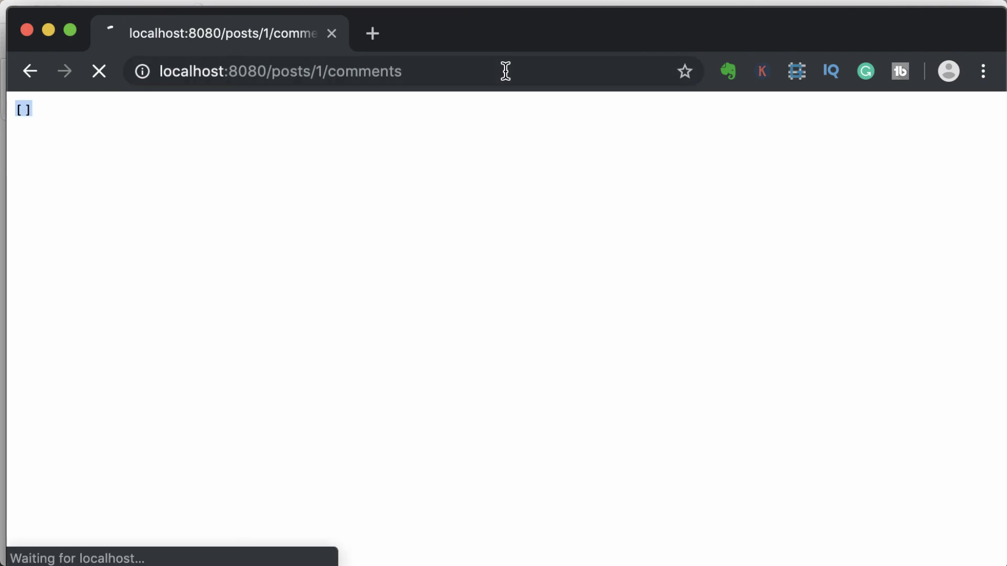